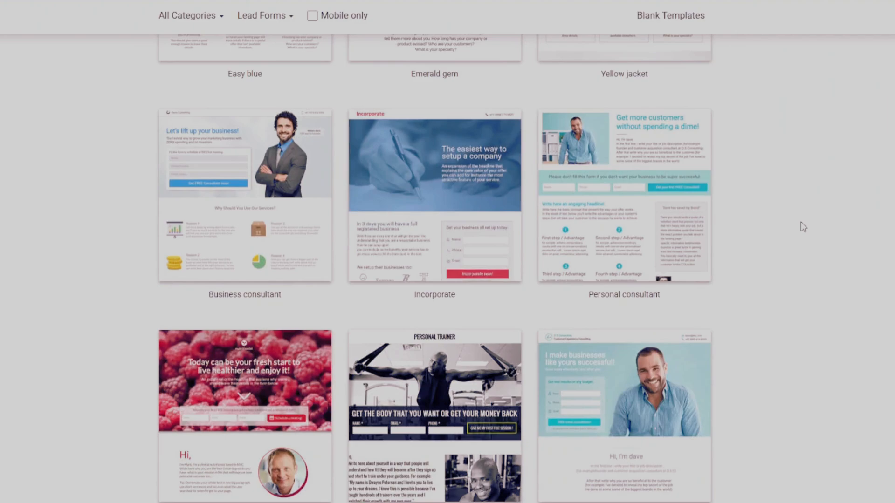
Look through the landing page templates in the gallery, from Business consultant to Personal consultant-wide and beyond.
scroll(780, 227, down, 2)
scroll(780, 226, down, 5)
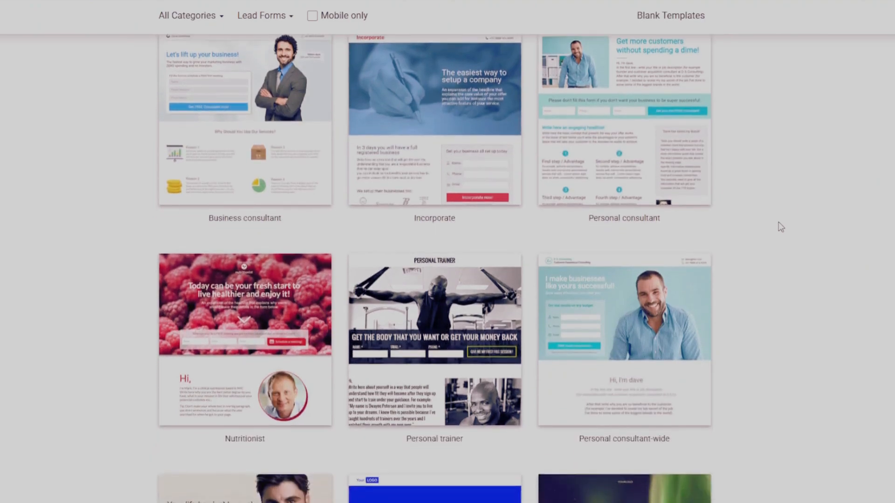
scroll(781, 227, up, 5)
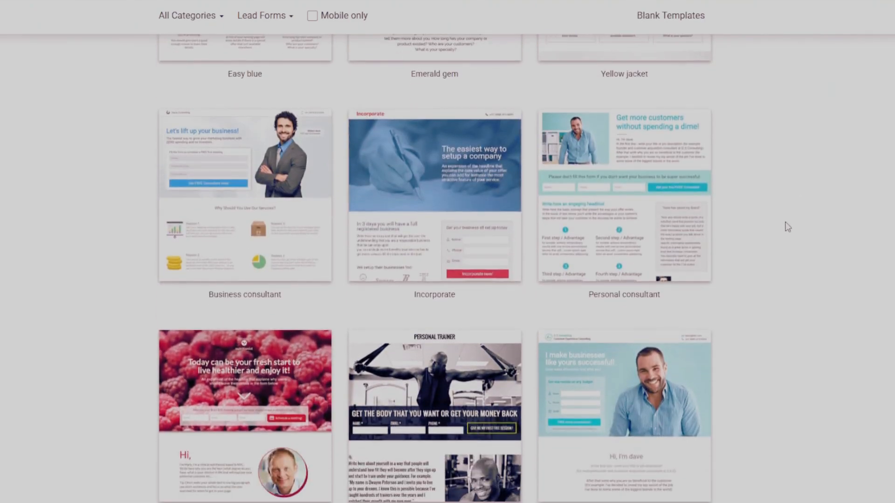
scroll(781, 227, down, 3)
scroll(781, 227, up, 5)
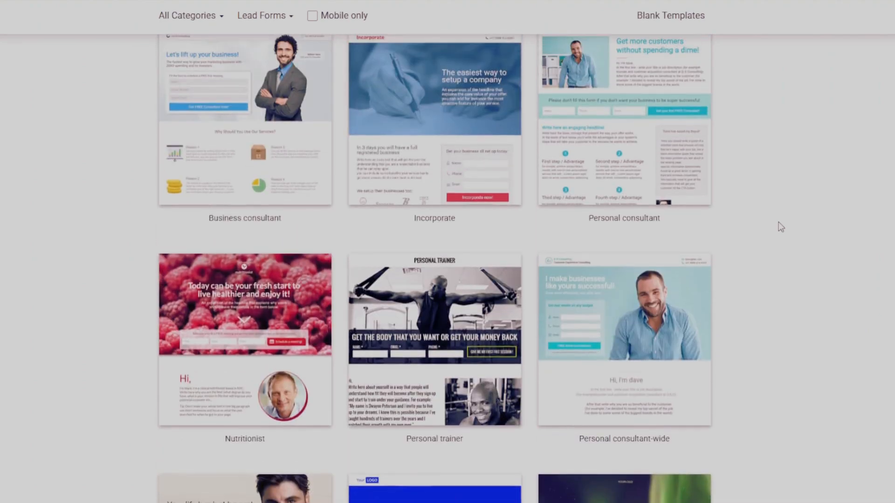
scroll(803, 227, down, 1)
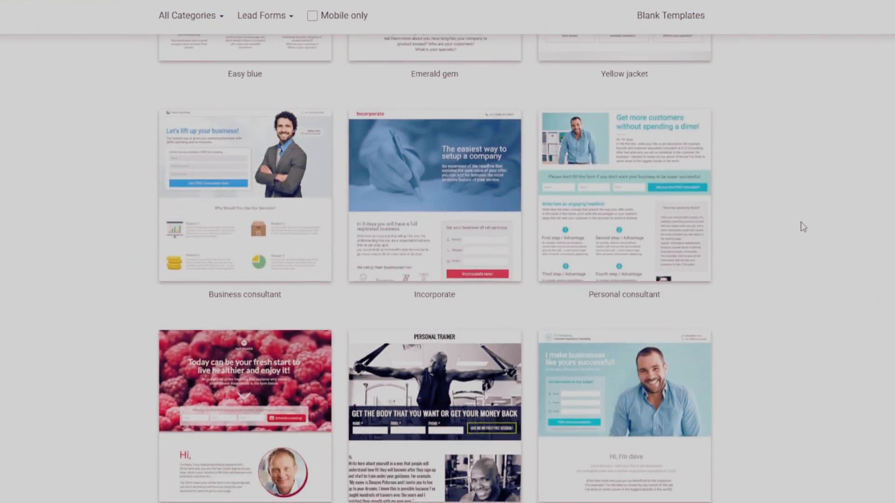
scroll(799, 223, down, 3)
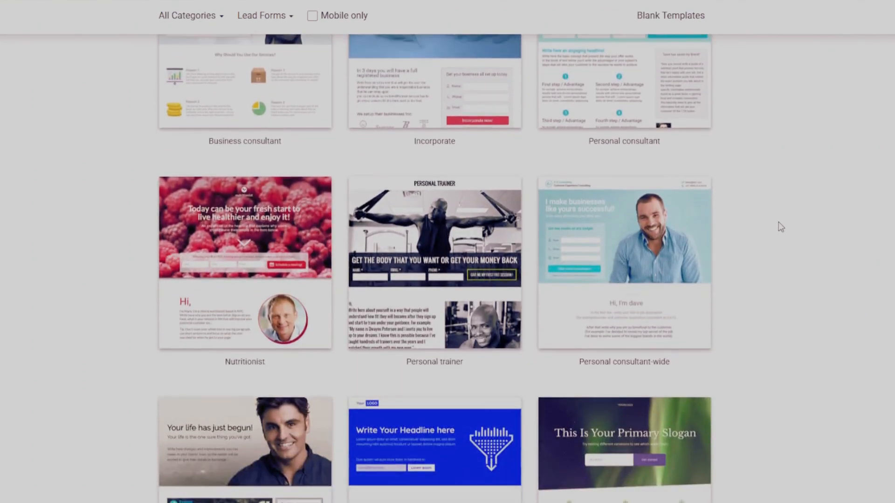
scroll(781, 227, up, 5)
Start a new landing page from the Business consultant template and save it under the name "first Landing Page".
click(254, 336)
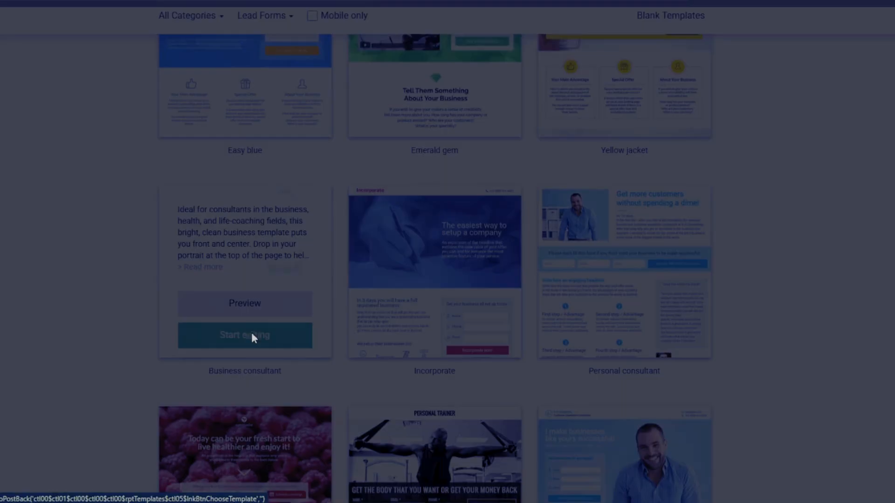
click(345, 131)
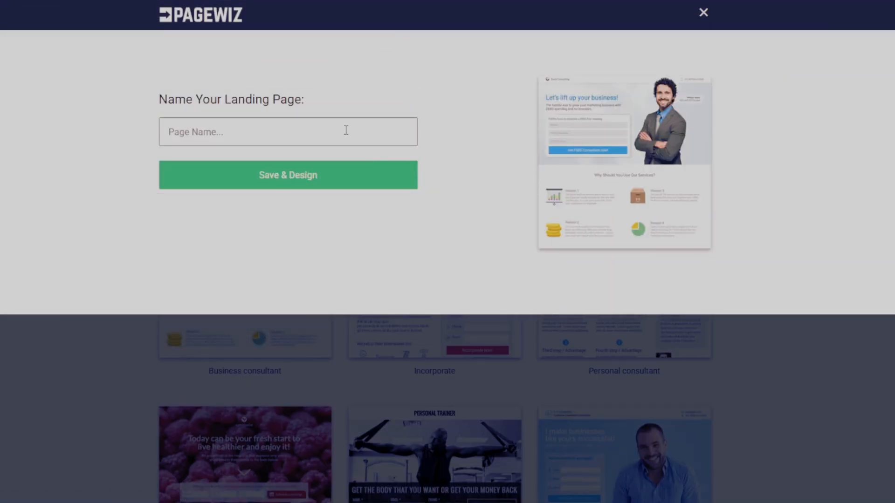
text(first Landing Page)
click(363, 180)
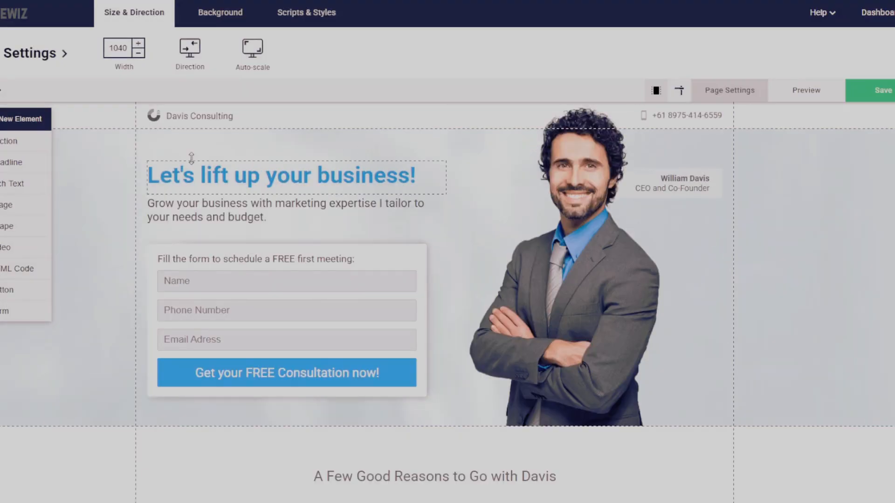
Replace the Davis Consulting logo in the page header with an uploaded logo image.
click(180, 117)
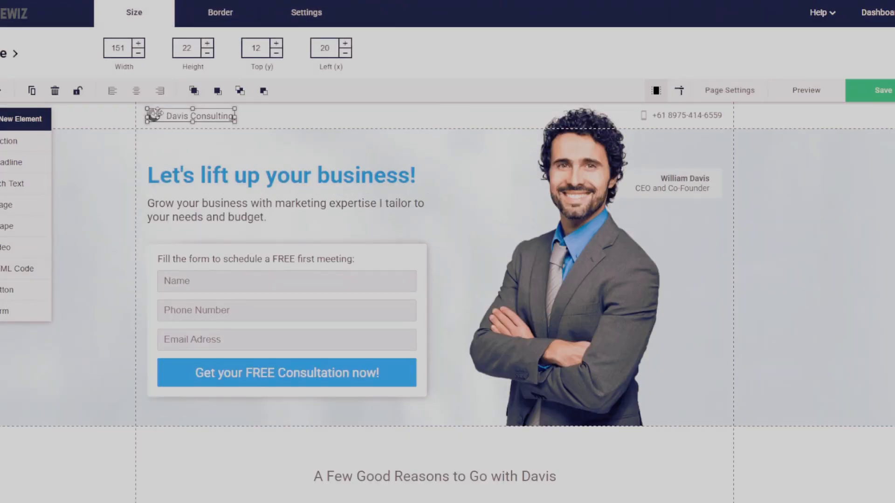
double_click(154, 113)
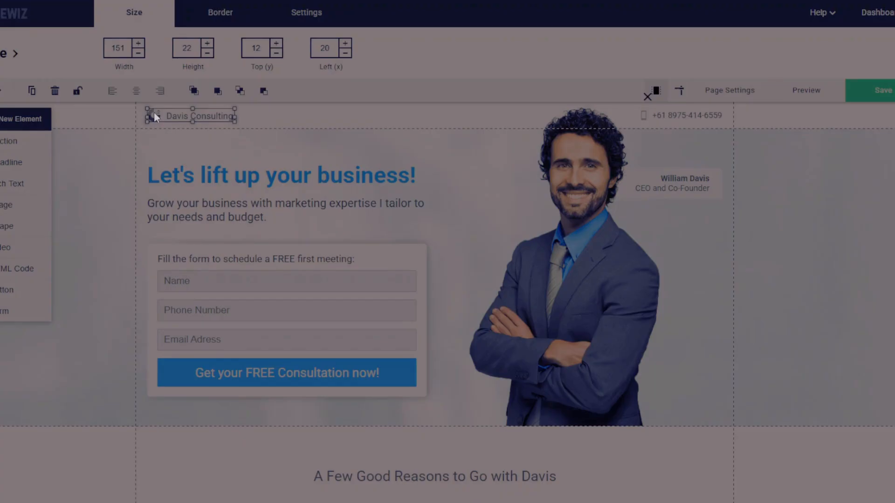
click(648, 97)
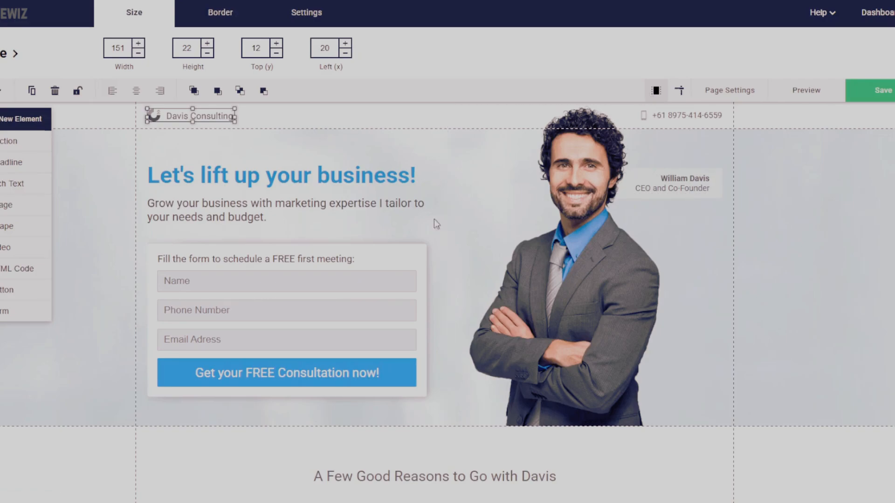
double_click(154, 113)
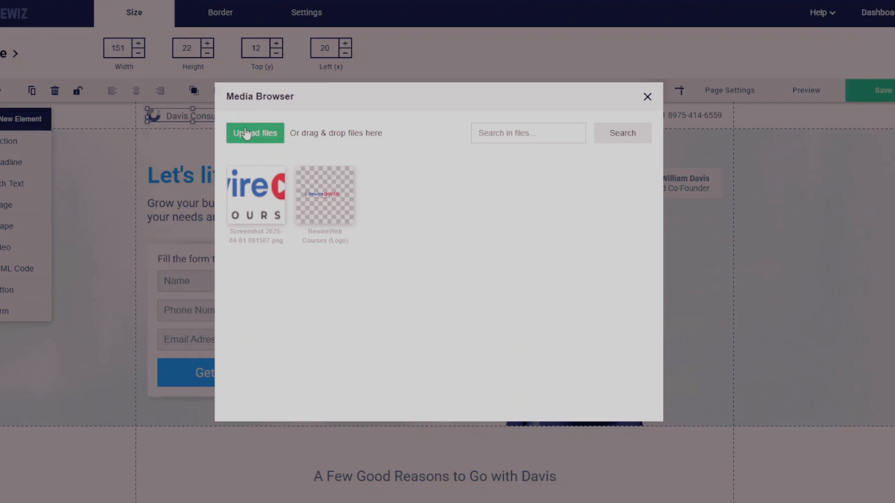
click(274, 133)
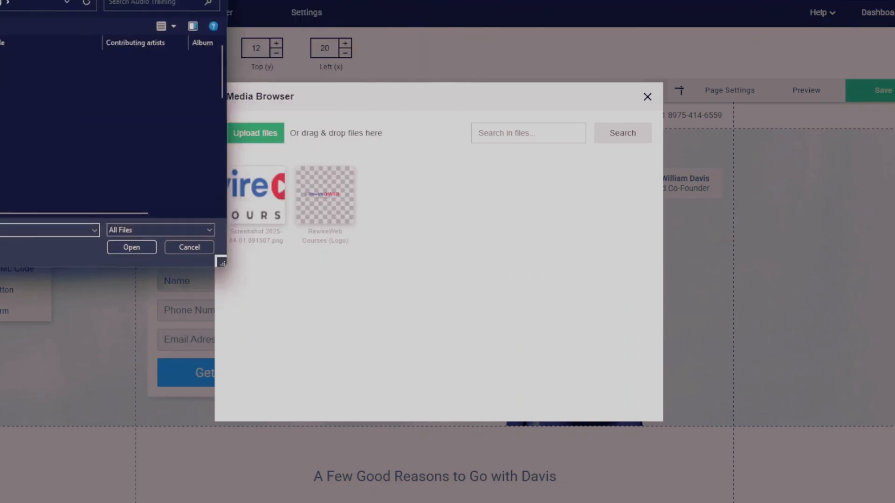
key(Escape)
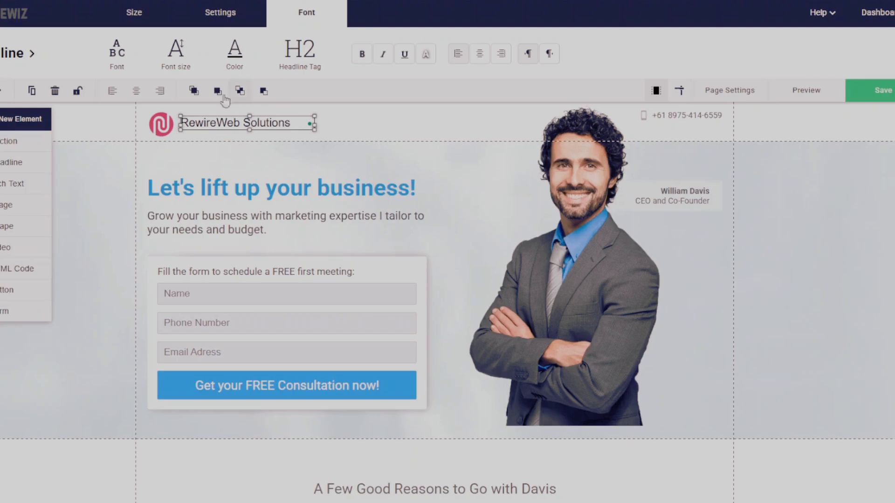
Format the header text "RewireWeb Solutions" in dark blue, bold and italic.
click(236, 52)
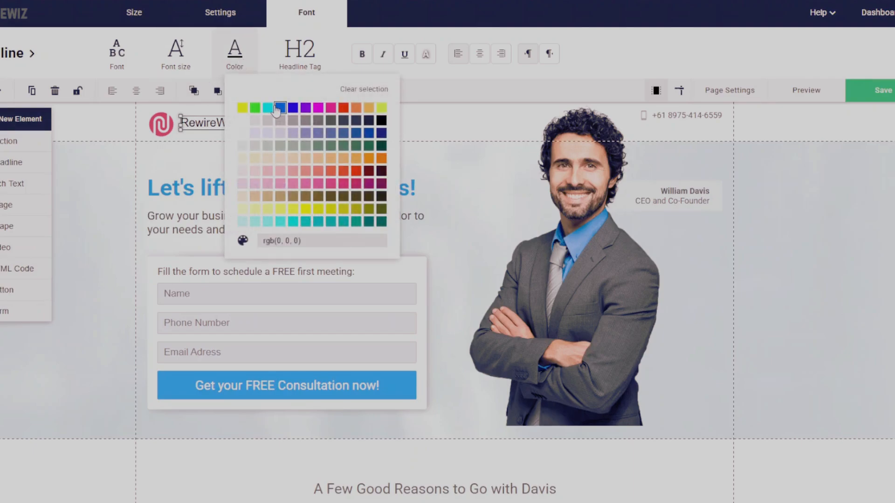
click(293, 108)
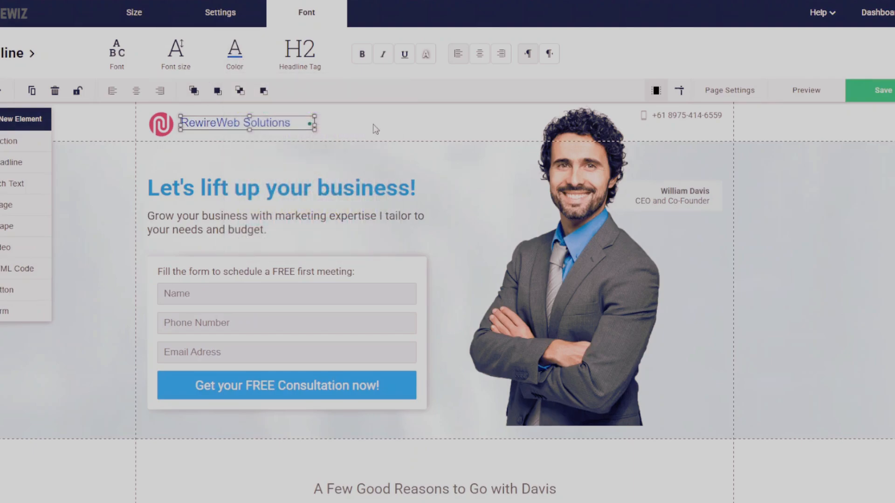
click(362, 54)
click(384, 55)
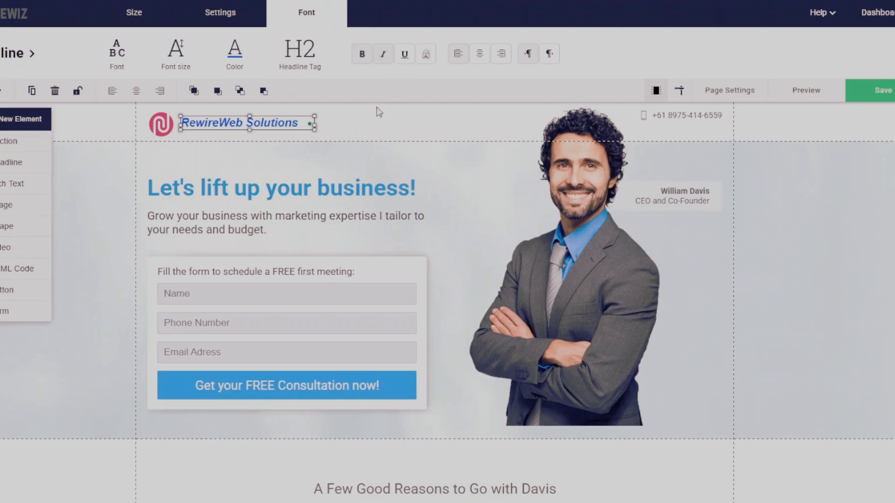
click(357, 163)
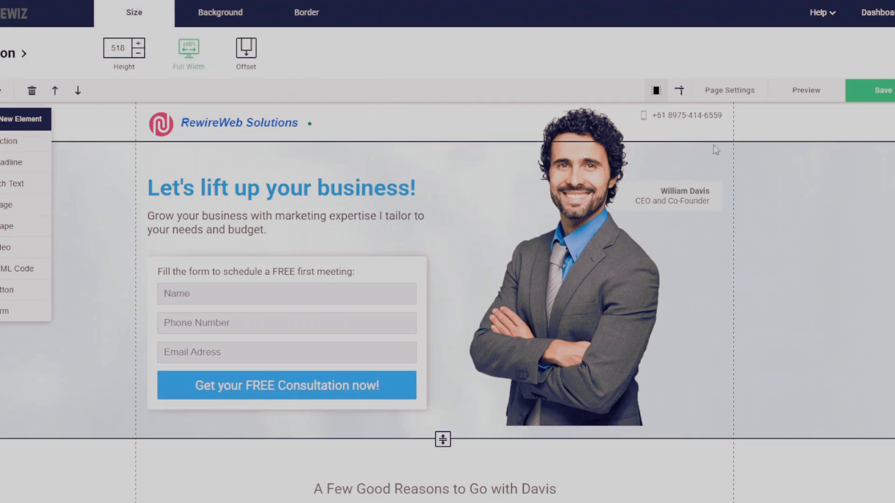
scroll(293, 268, down, 3)
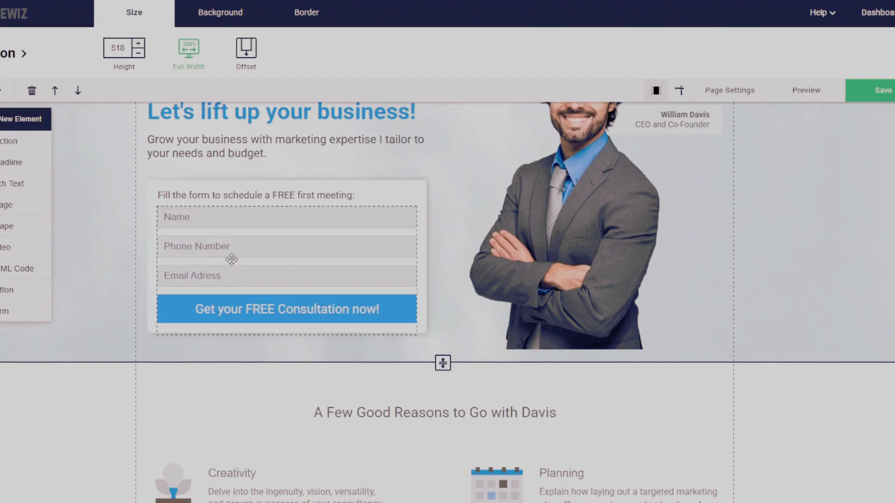
click(237, 274)
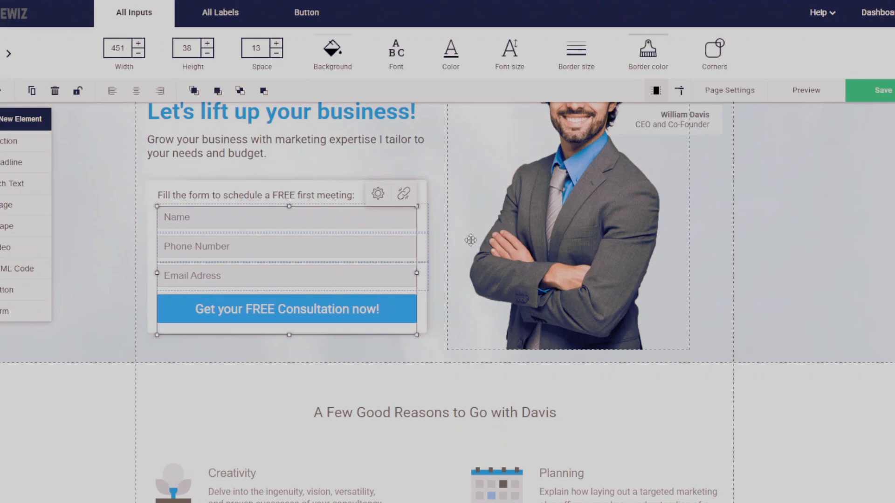
scroll(469, 240, up, 2)
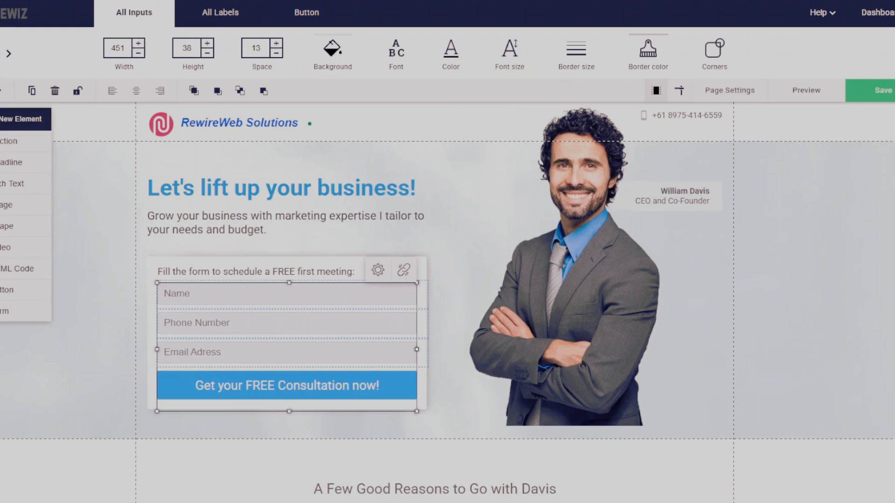
Replace the headline with "How much do you know about your own diabetes?" and the subheading with "Sign up to learn about the 10 things you might not know…".
click(279, 187)
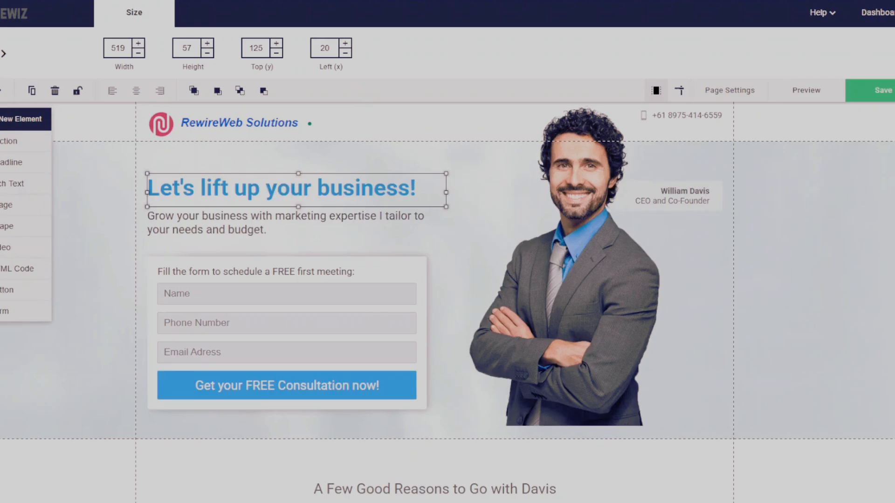
double_click(379, 191)
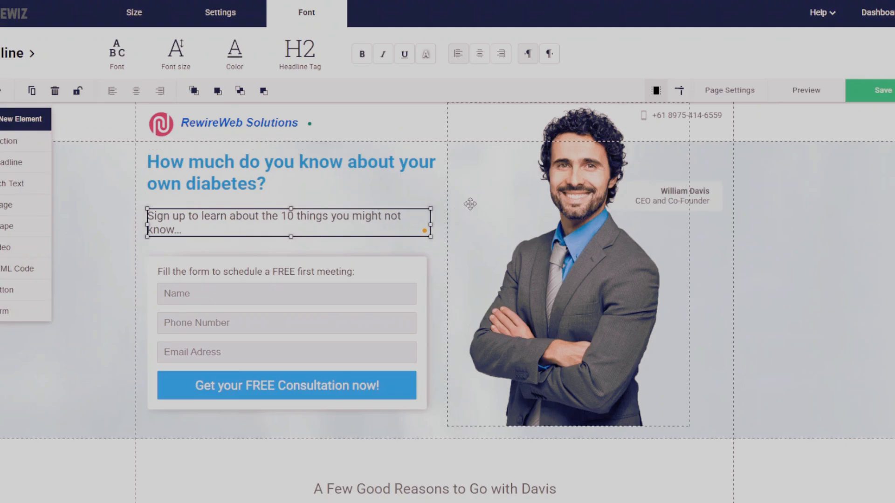
click(466, 203)
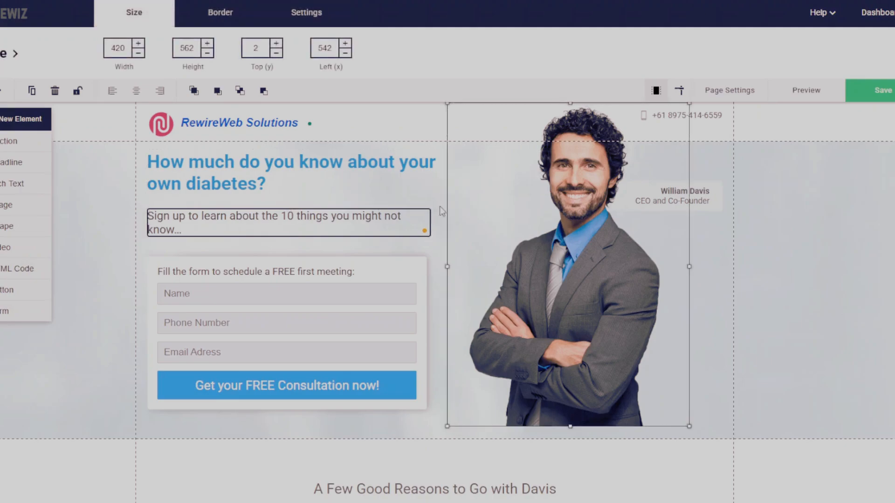
click(402, 244)
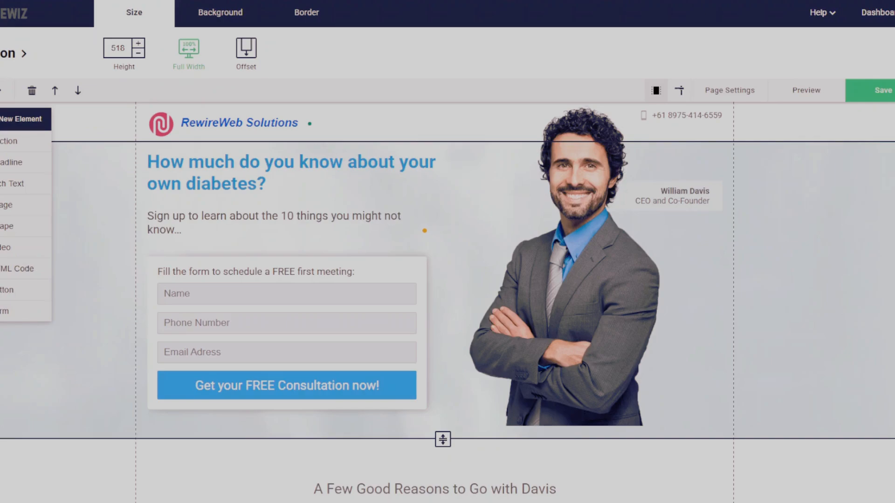
Replace the text above the form fields with "Receive expert updates beyond your free ebook".
click(334, 273)
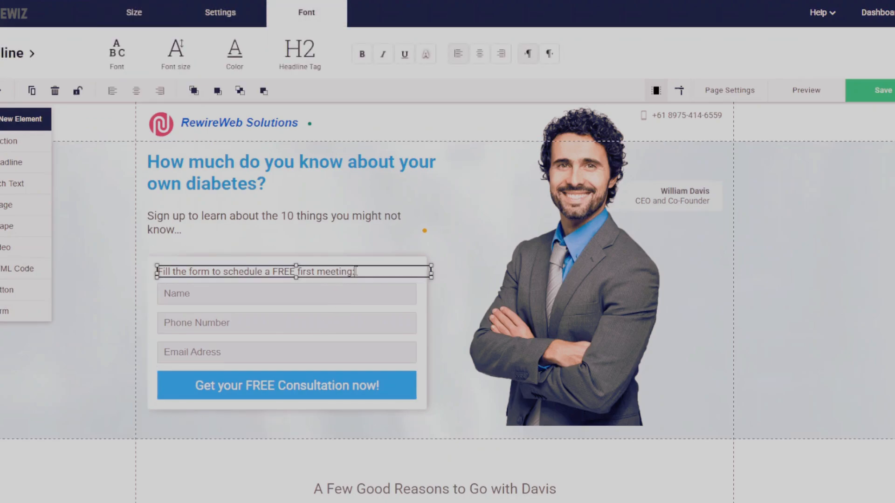
drag(355, 272, 160, 270)
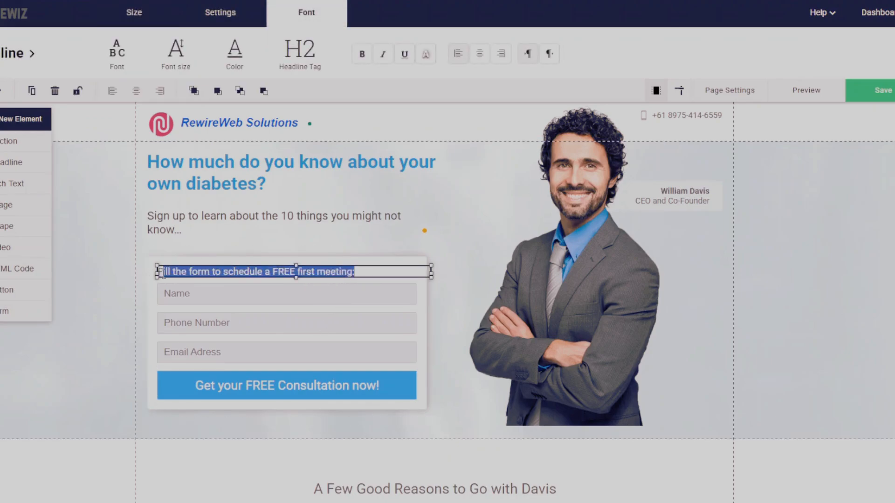
text(Receive expert updates beyond your free ebook)
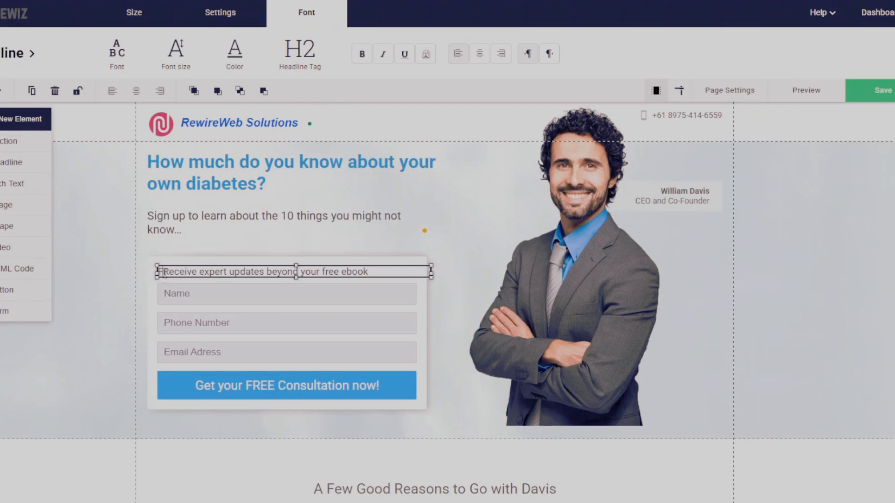
click(163, 272)
key(BackSpace)
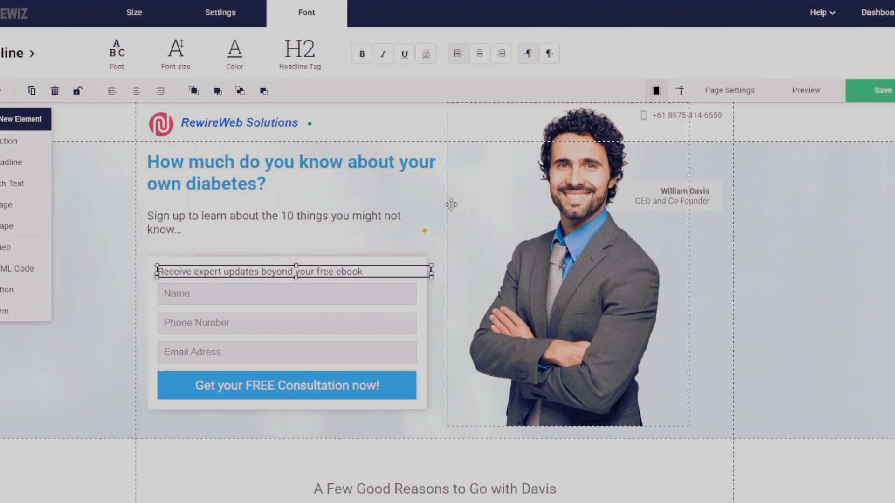
click(423, 202)
click(424, 224)
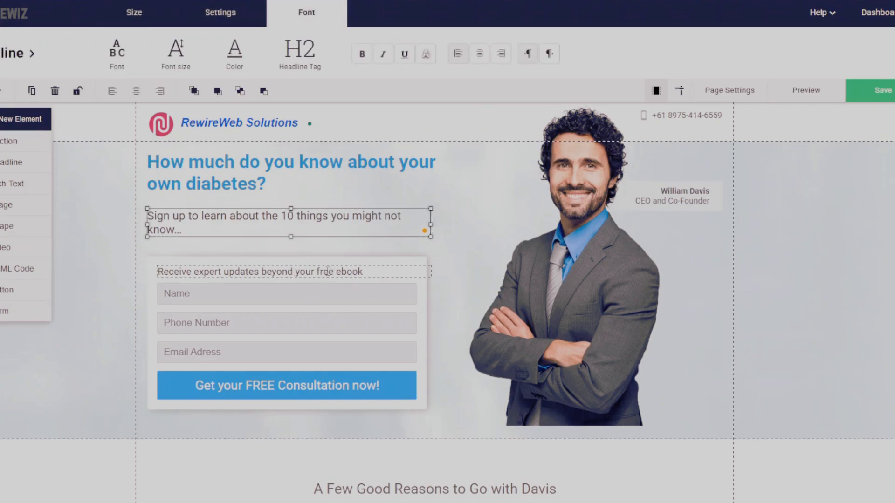
click(328, 272)
click(799, 225)
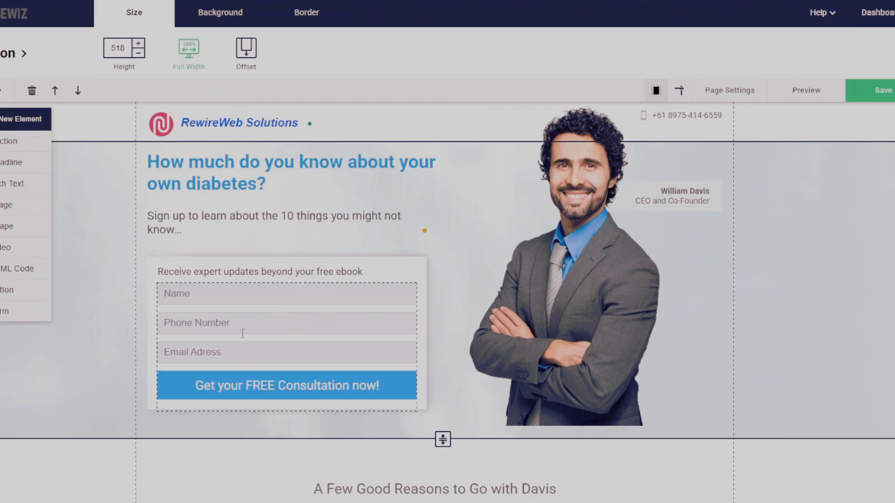
Delete the Phone Number field from the lead form and apply the form changes.
click(229, 341)
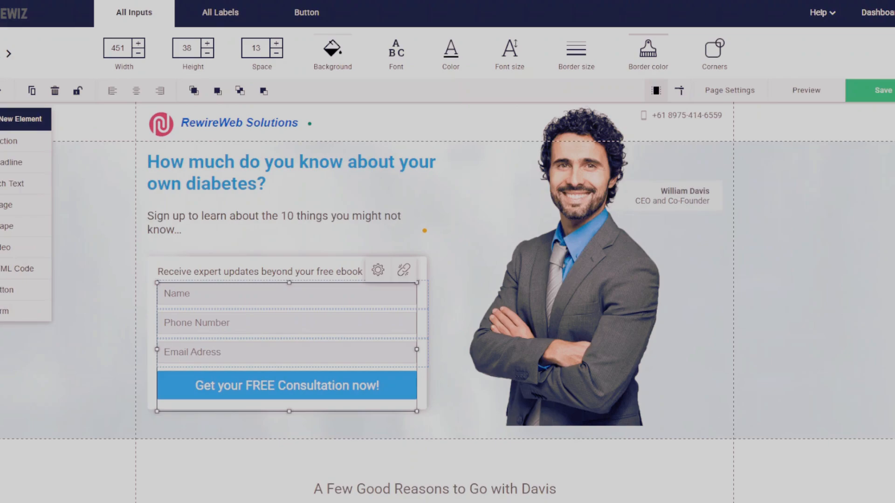
double_click(259, 353)
mouse_move(610, 233)
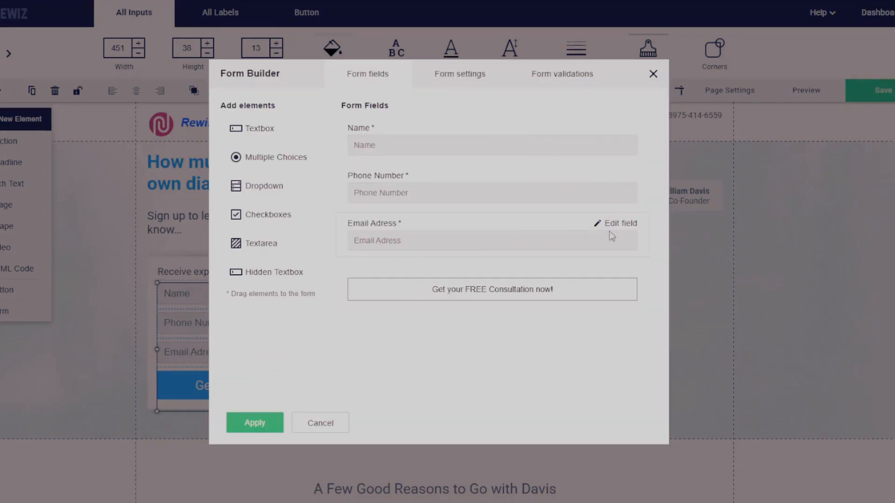
mouse_move(595, 188)
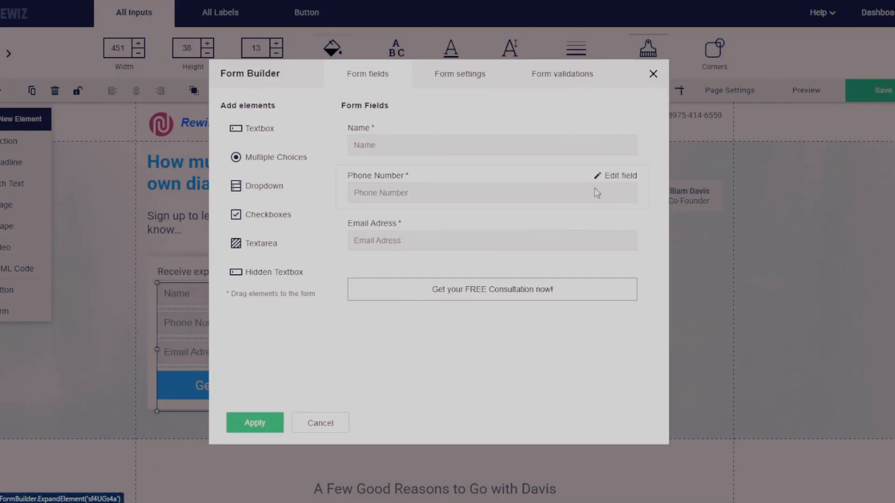
click(625, 177)
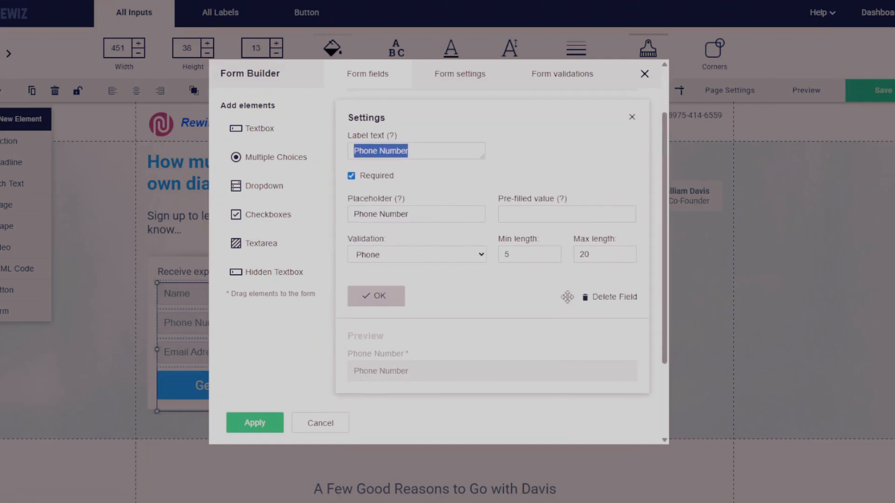
click(613, 297)
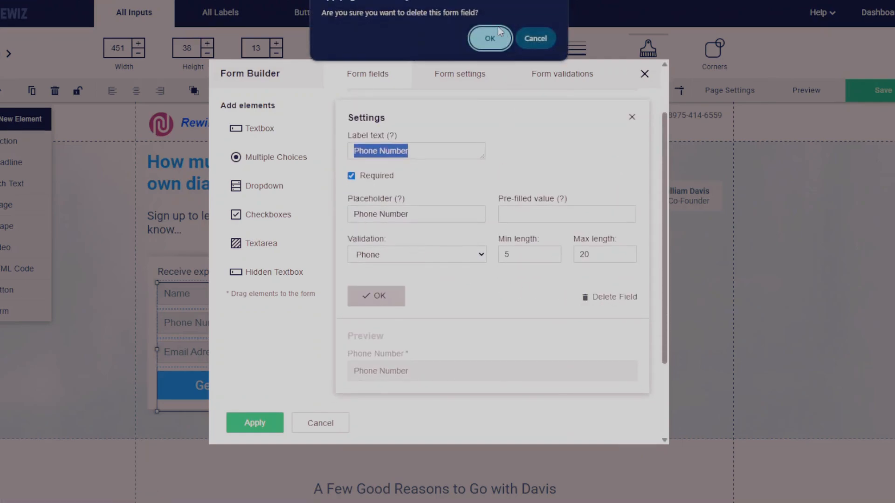
click(490, 39)
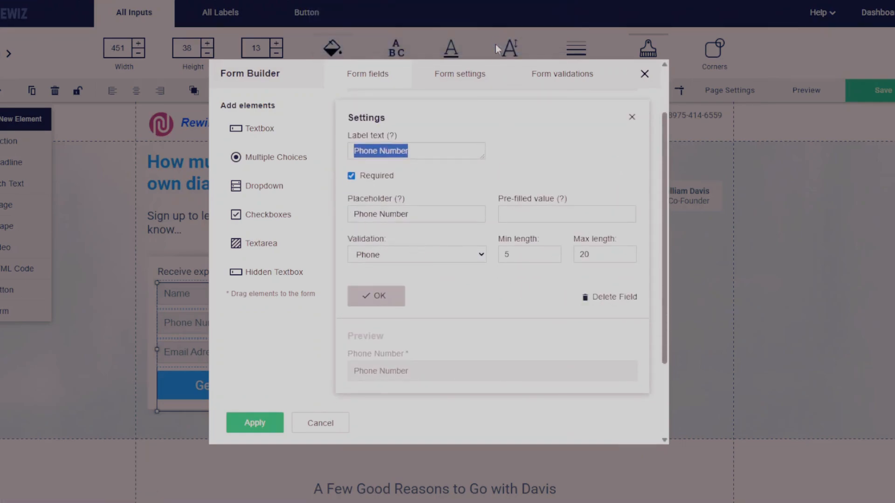
click(268, 433)
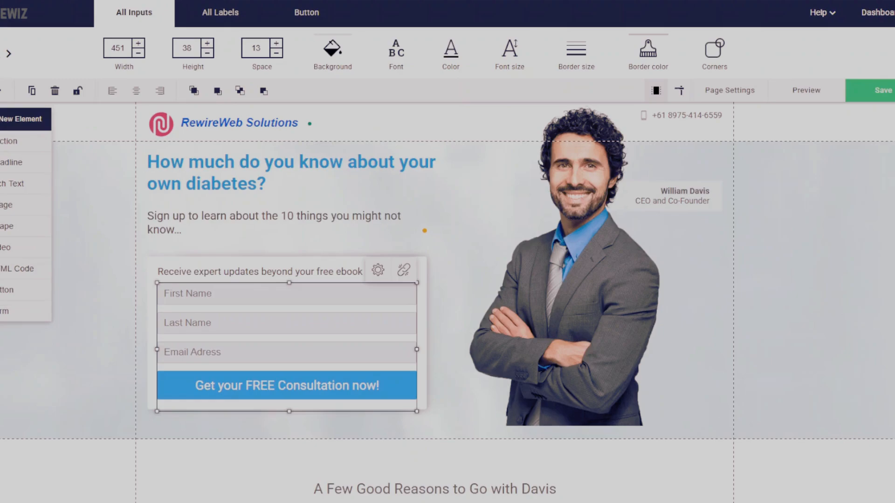
Change the lead form button's call-to-action text to "Download Now" and apply the form changes.
double_click(286, 384)
click(601, 275)
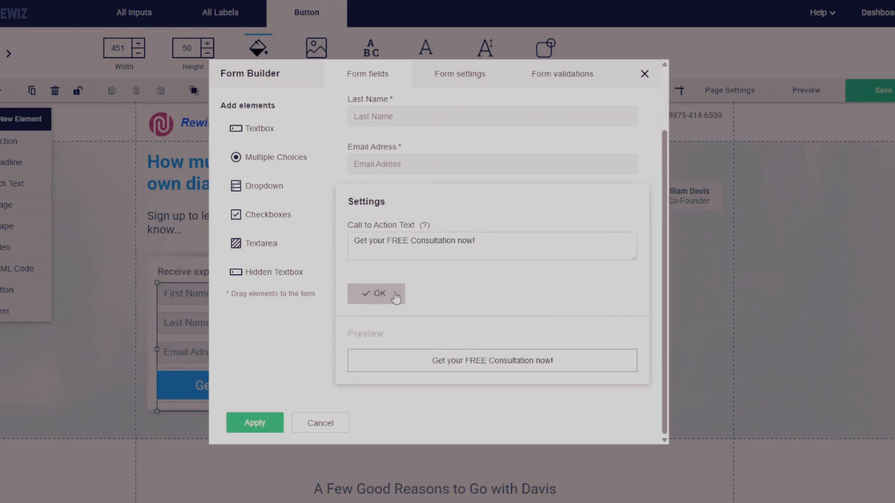
drag(484, 240, 336, 234)
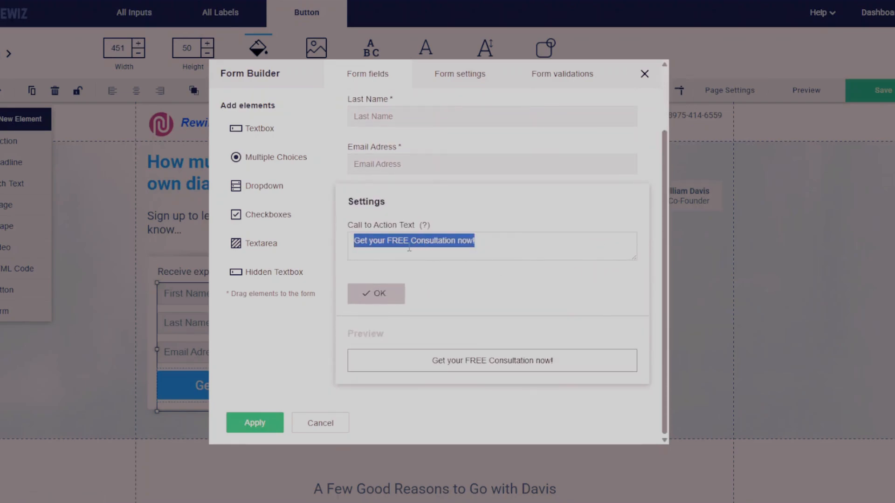
key(BackSpace)
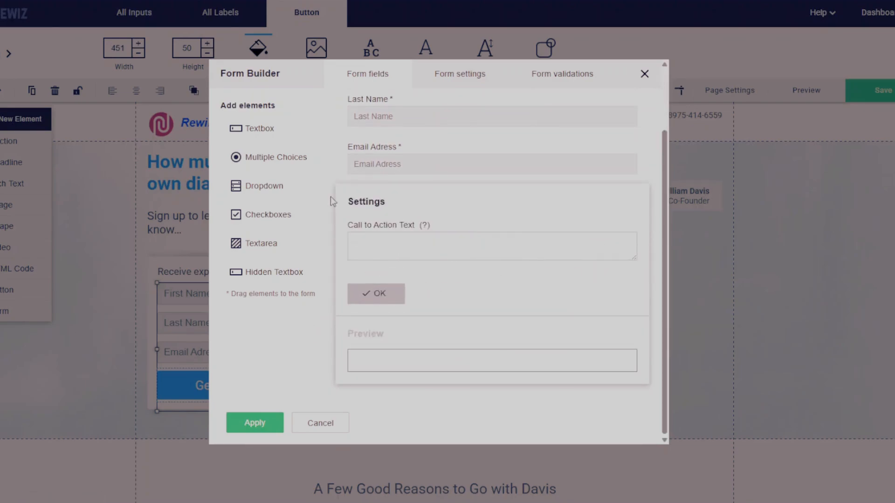
text(Download Now)
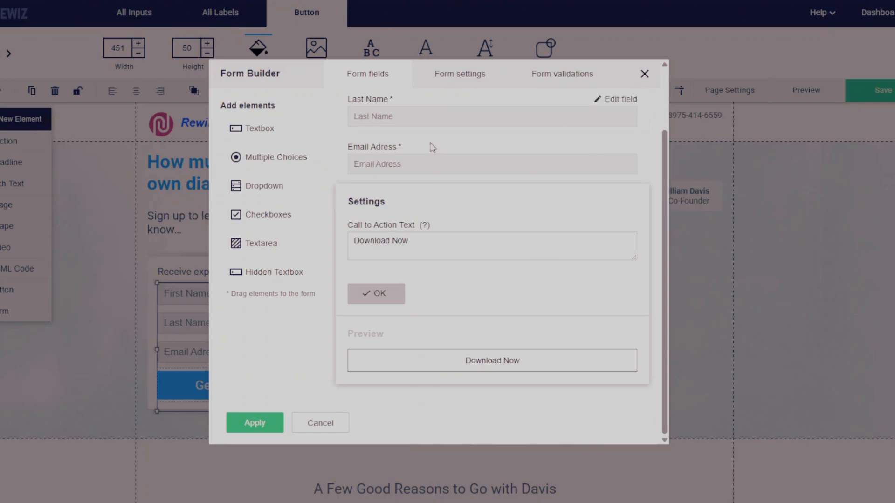
click(385, 301)
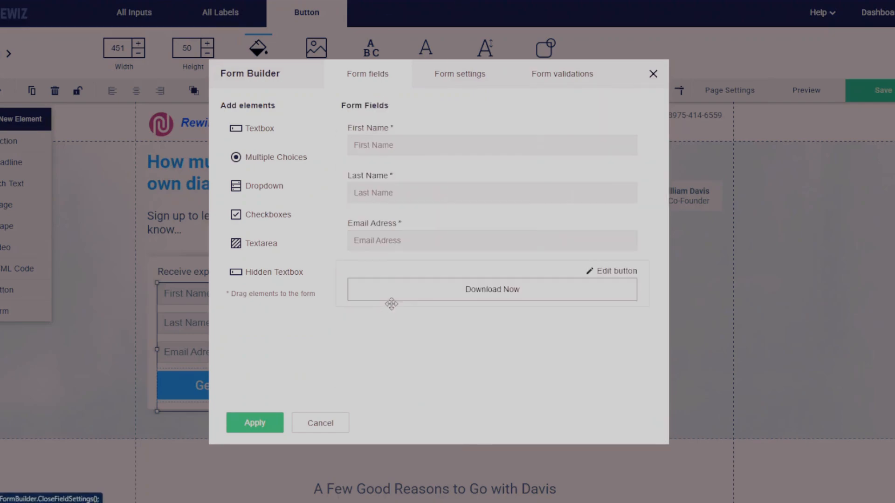
click(264, 429)
Choose the uploaded ebook.pdf from My Files in the lead form's settings.
click(378, 269)
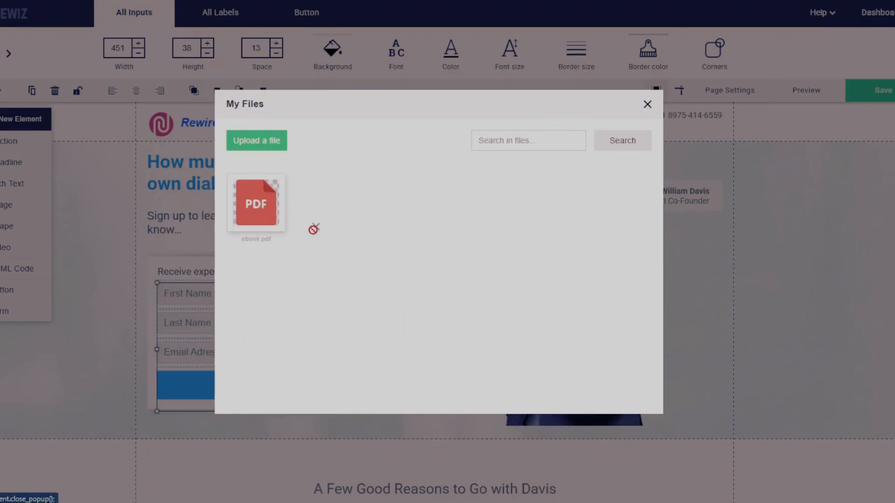
click(275, 224)
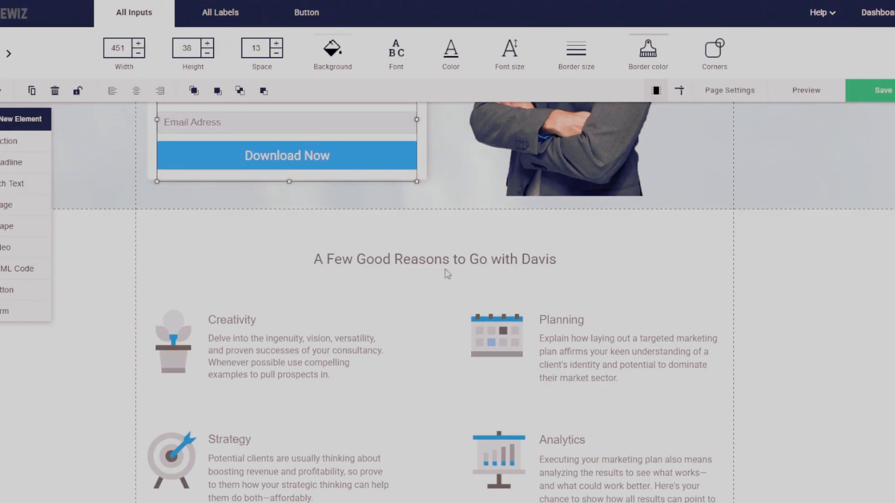
Look through the template sections below the lead form, from the reasons block and testimonials down to the footer.
scroll(447, 274, down, 1)
scroll(447, 274, down, 1)
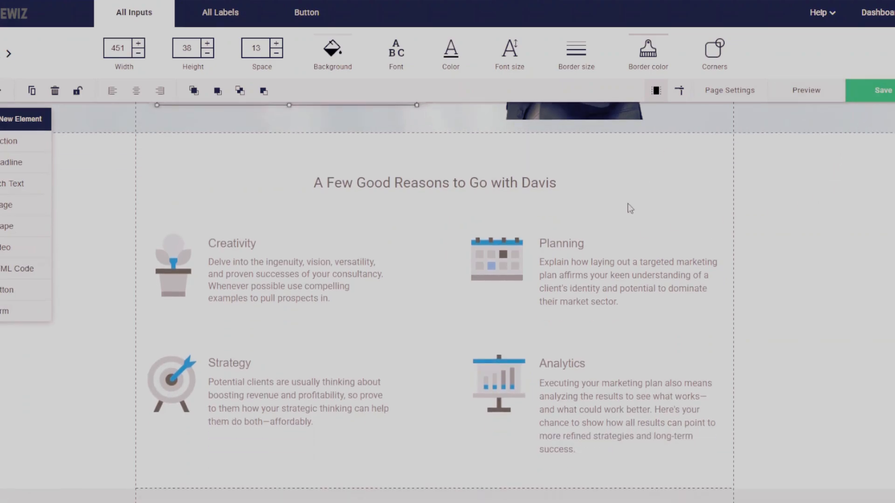
scroll(630, 209, up, 2)
scroll(627, 206, up, 2)
scroll(625, 208, down, 6)
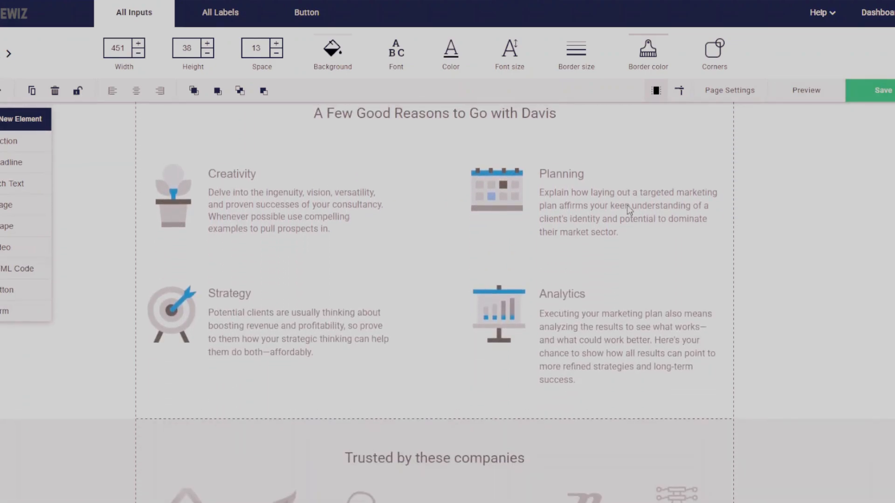
scroll(644, 212, up, 2)
click(525, 183)
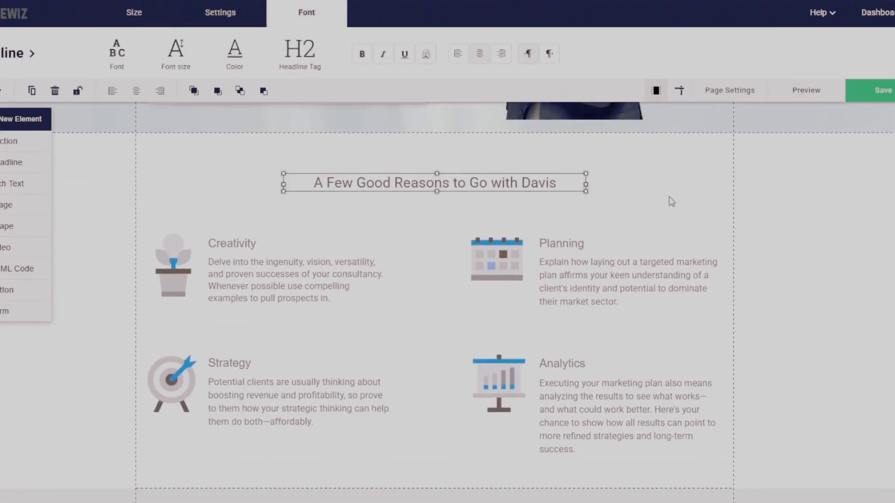
scroll(670, 200, down, 7)
scroll(655, 207, down, 14)
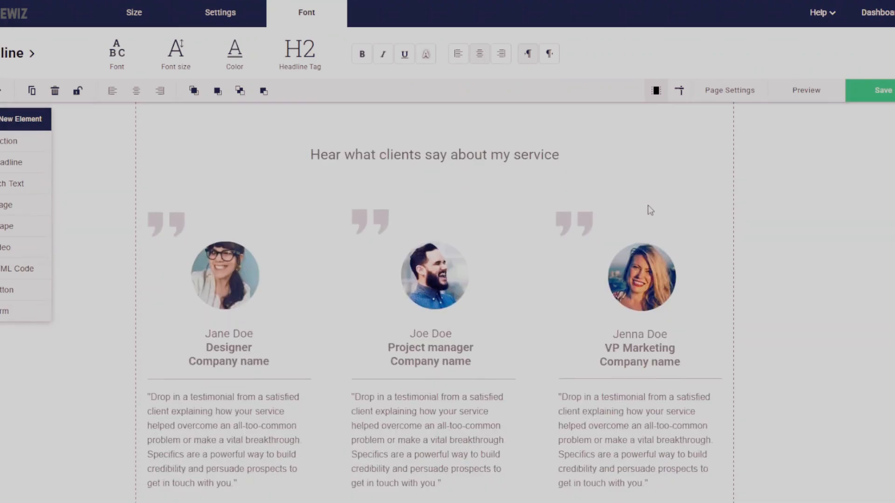
scroll(642, 215, up, 1)
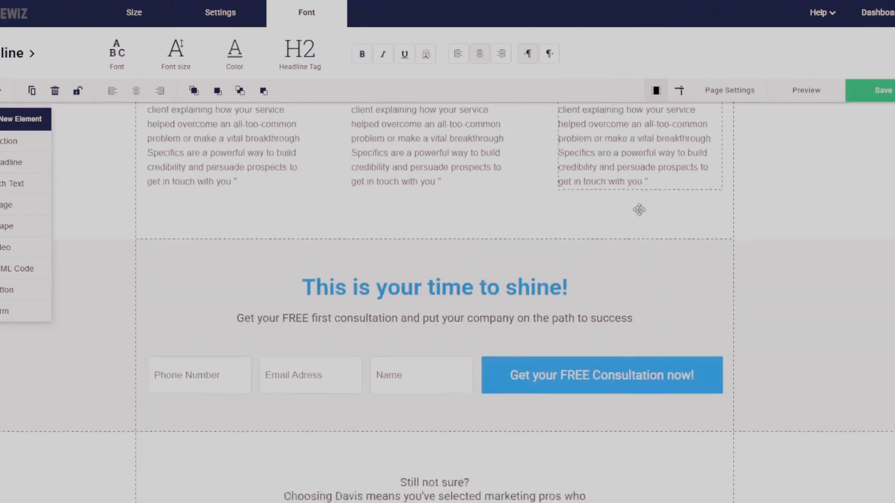
scroll(642, 215, down, 10)
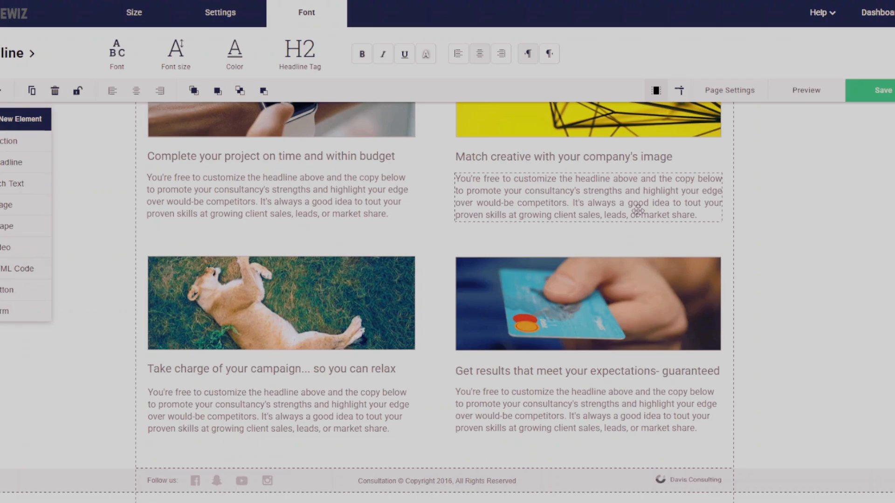
scroll(594, 250, up, 5)
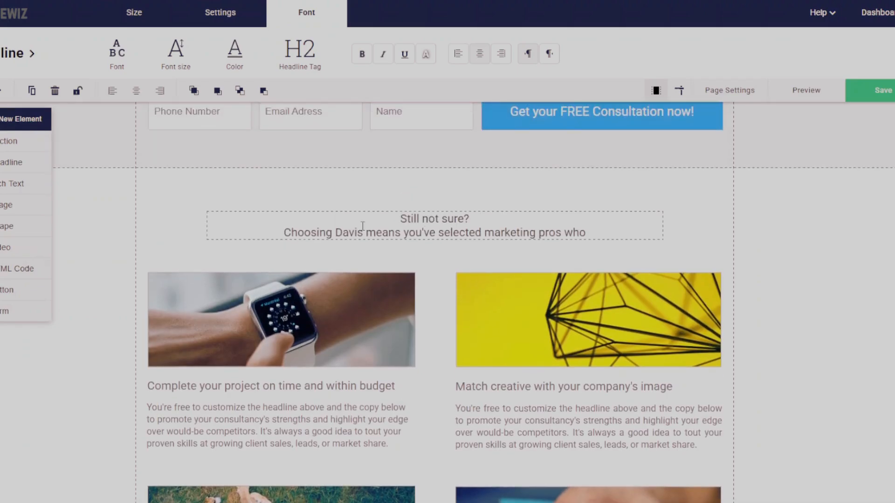
click(459, 191)
right_click(472, 216)
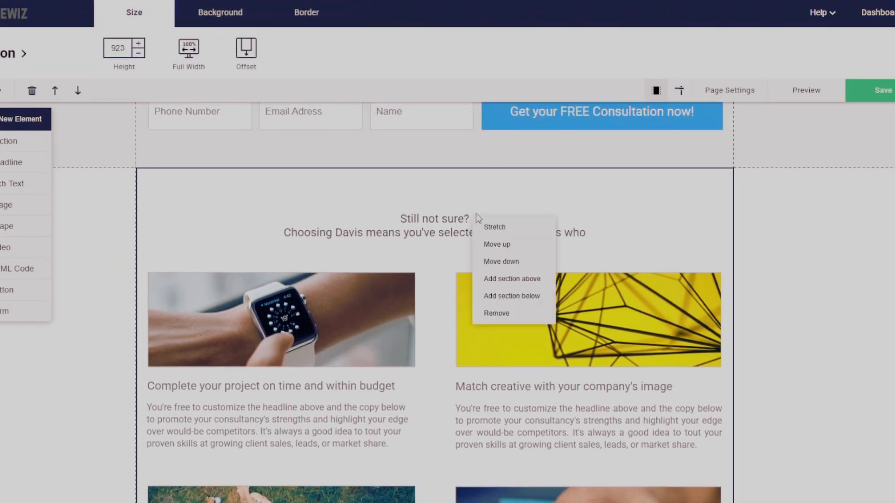
click(513, 316)
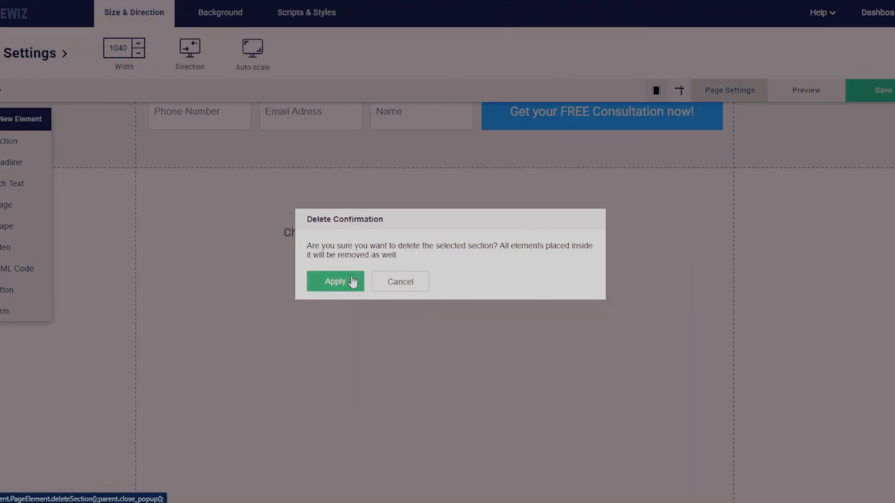
click(396, 285)
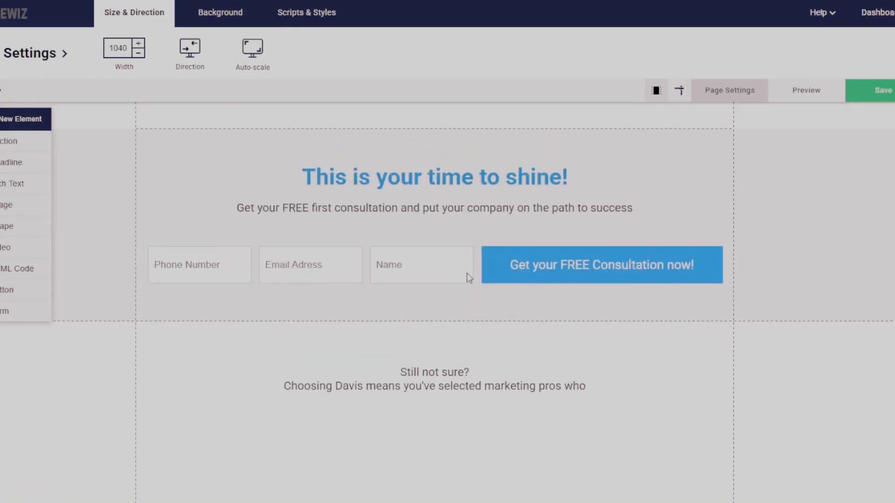
Delete the "Still not sure?" headline below the consultation form.
click(481, 367)
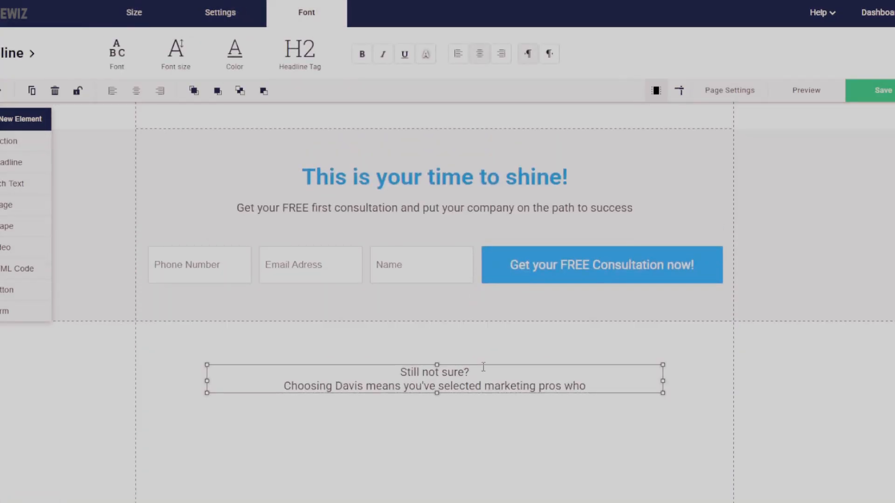
right_click(503, 377)
click(513, 445)
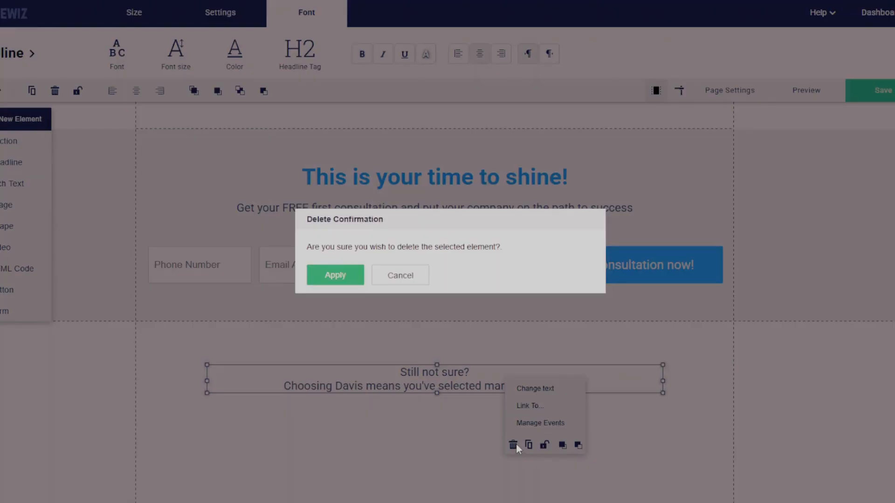
click(345, 279)
Preview the landing page and check its header, lead form and reasons section.
scroll(327, 278, up, 8)
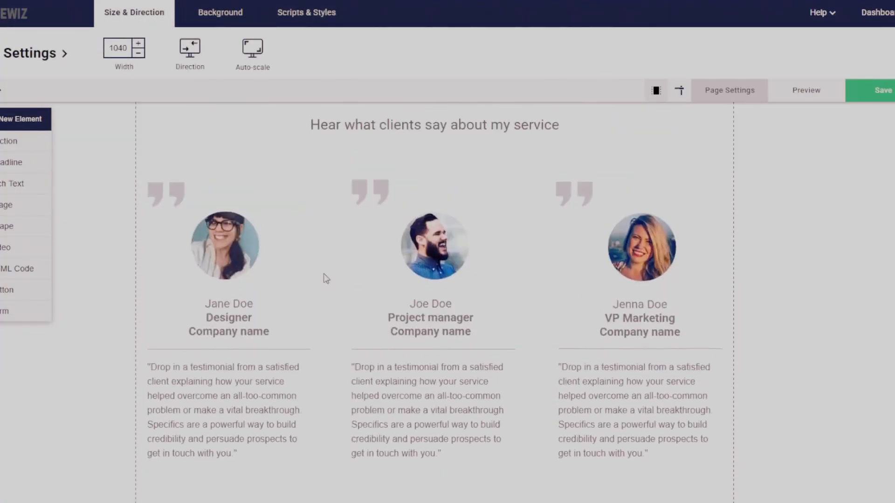
scroll(326, 278, up, 5)
click(788, 91)
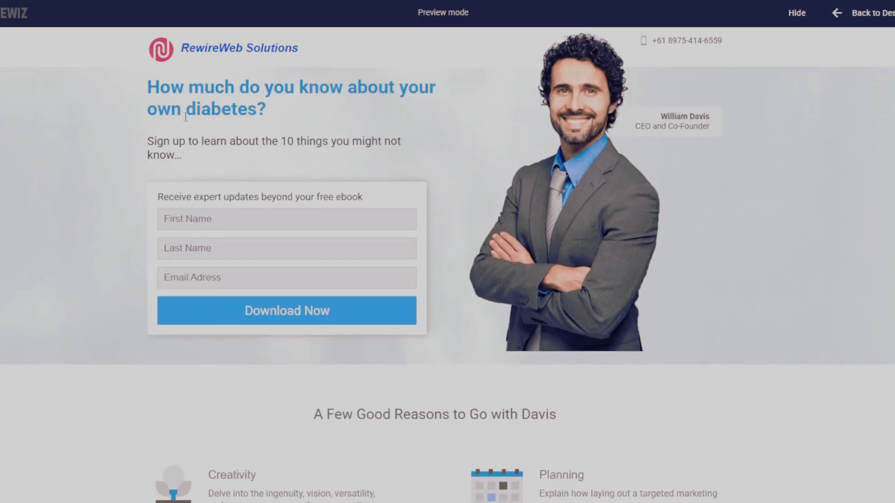
scroll(335, 300, down, 6)
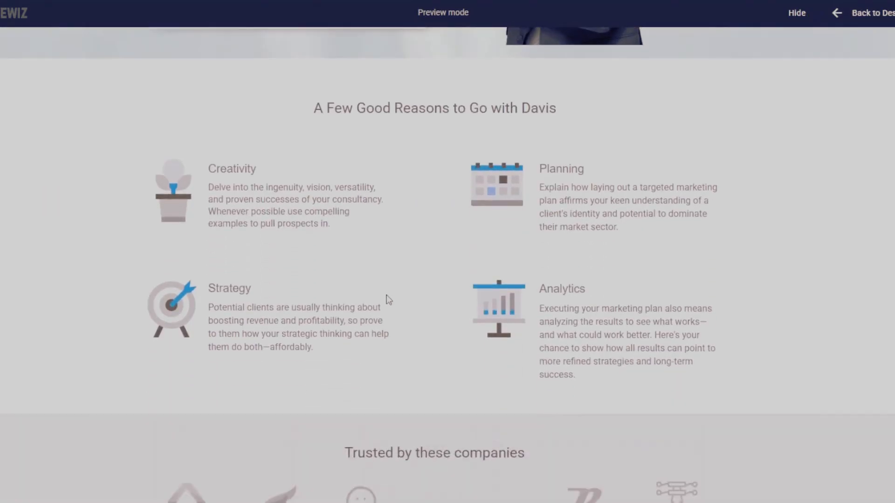
scroll(388, 300, up, 5)
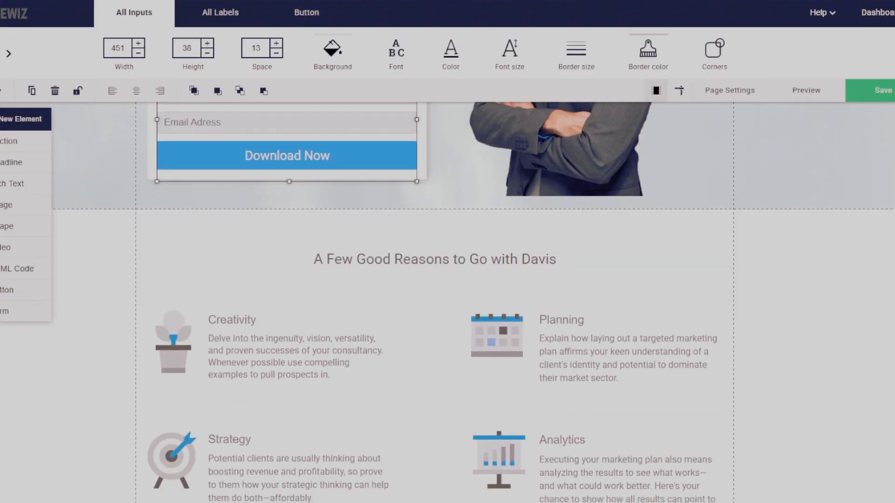
Review the remaining template content in the editor, from the reasons block down to the "Still not sure?" section.
scroll(787, 209, down, 2)
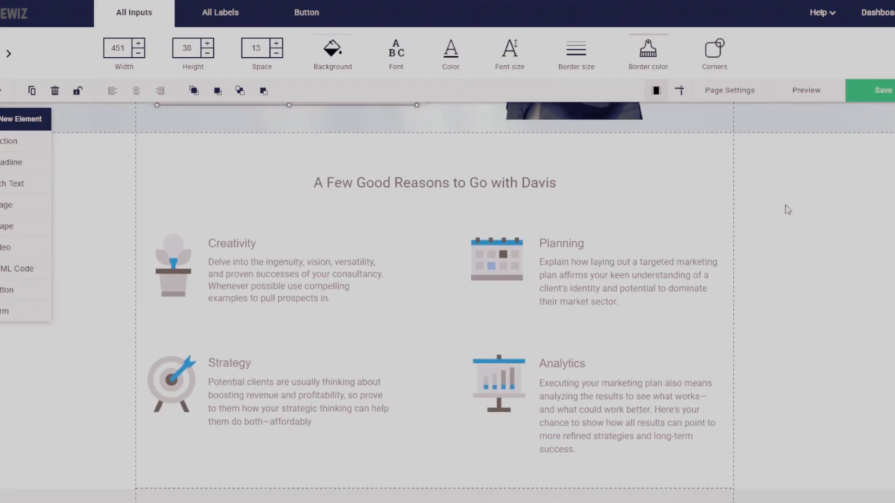
scroll(629, 210, up, 2)
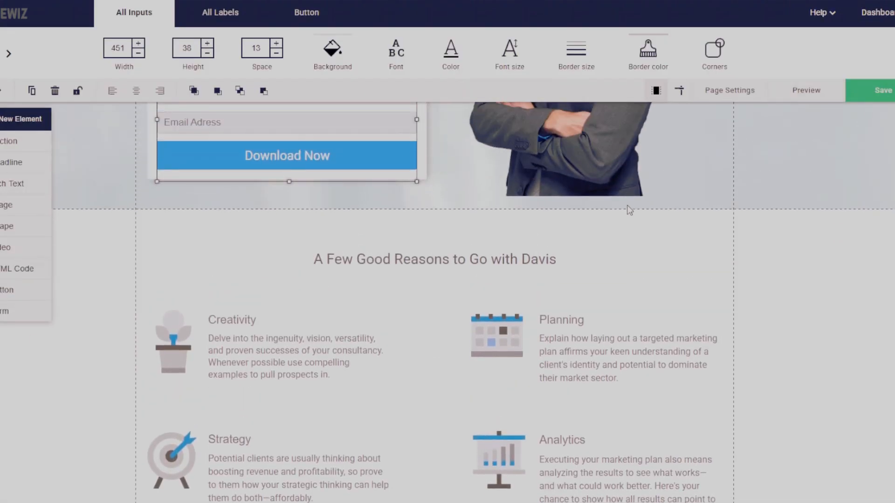
scroll(627, 210, down, 5)
scroll(579, 215, up, 3)
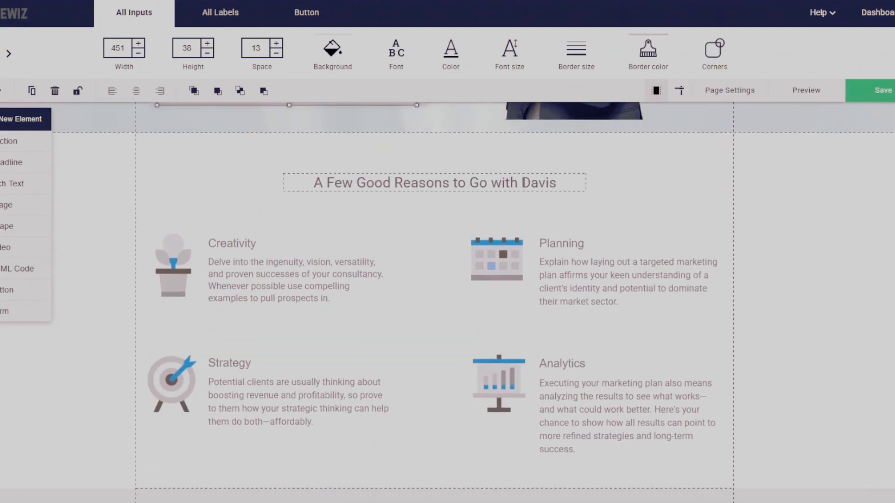
click(522, 183)
scroll(676, 198, down, 4)
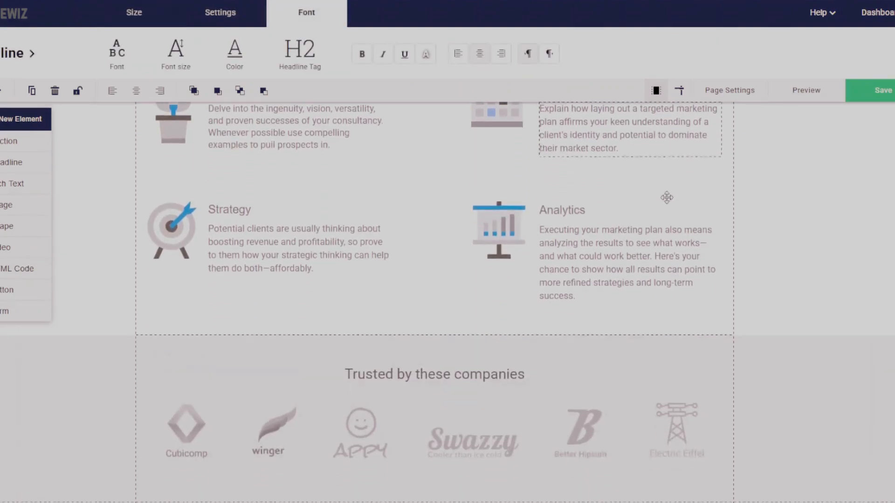
scroll(662, 201, down, 15)
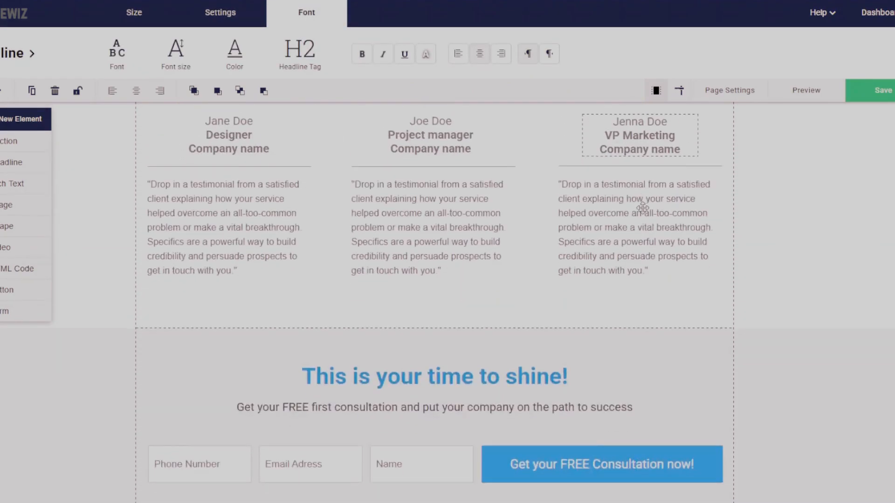
scroll(641, 212, down, 3)
scroll(640, 214, up, 5)
scroll(640, 215, down, 10)
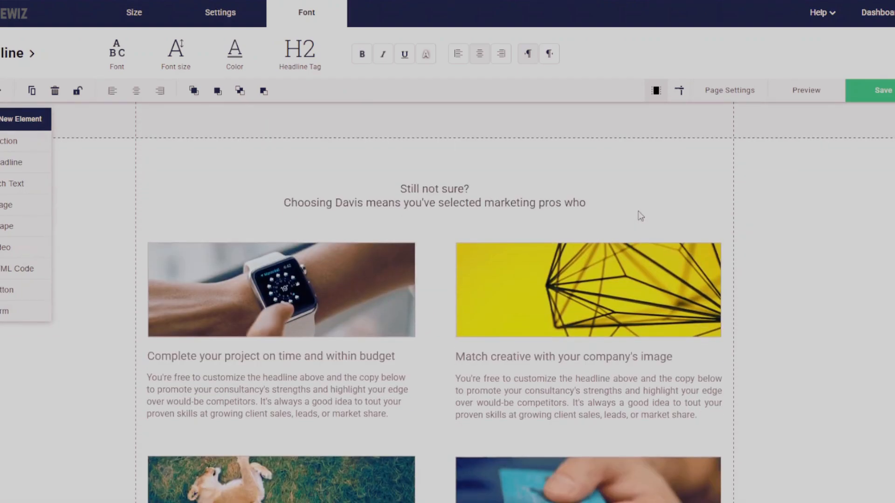
Finish checking the "Still not sure?" section down to the footer and open the Page URL settings of first Landing Page.
scroll(641, 216, down, 4)
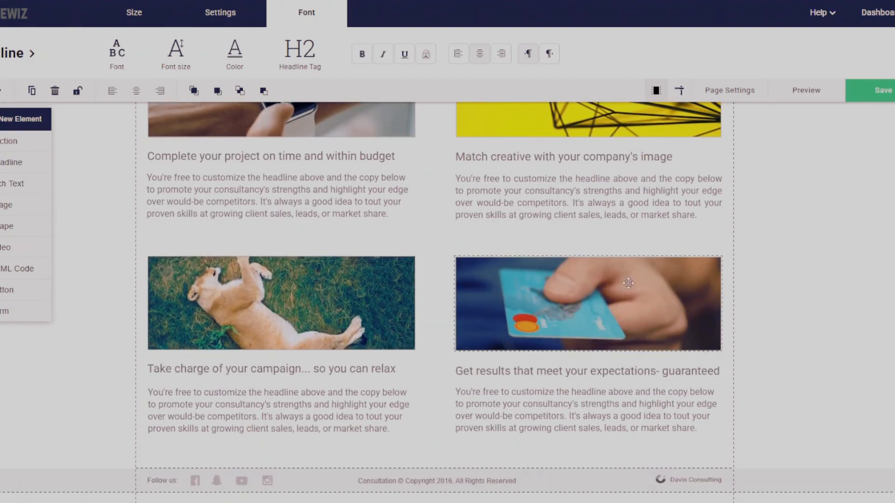
scroll(639, 210, up, 5)
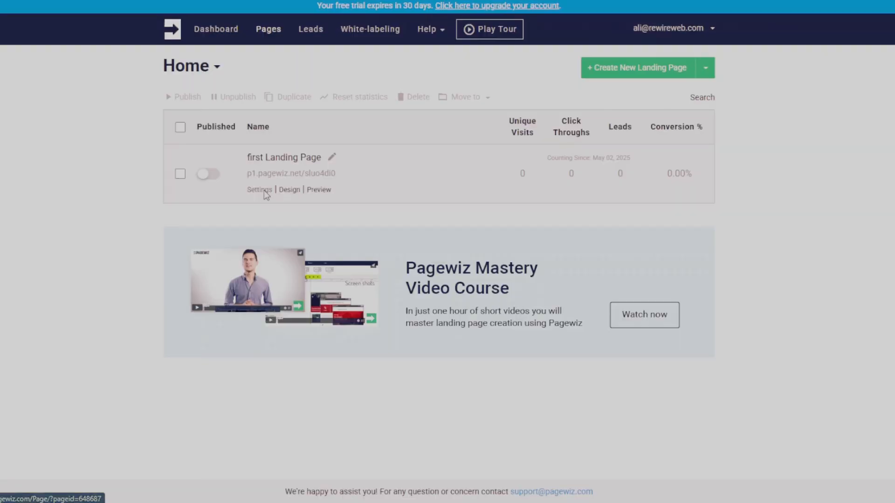
click(264, 190)
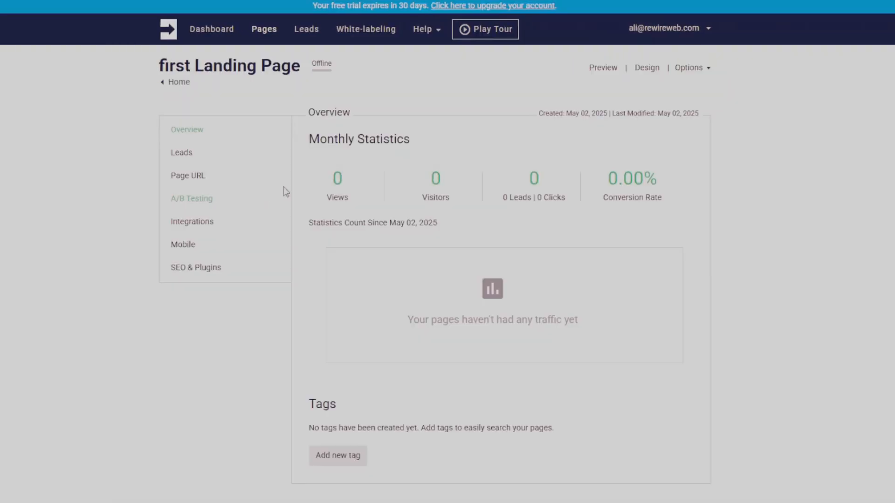
click(203, 177)
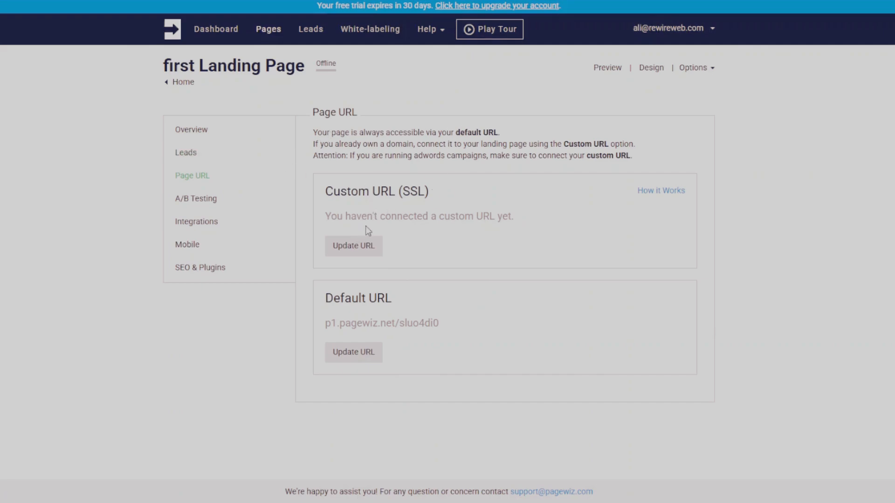
Examine the sub-domain entry for the custom URL, cancel it without saving, and select the page's default URL text.
click(362, 249)
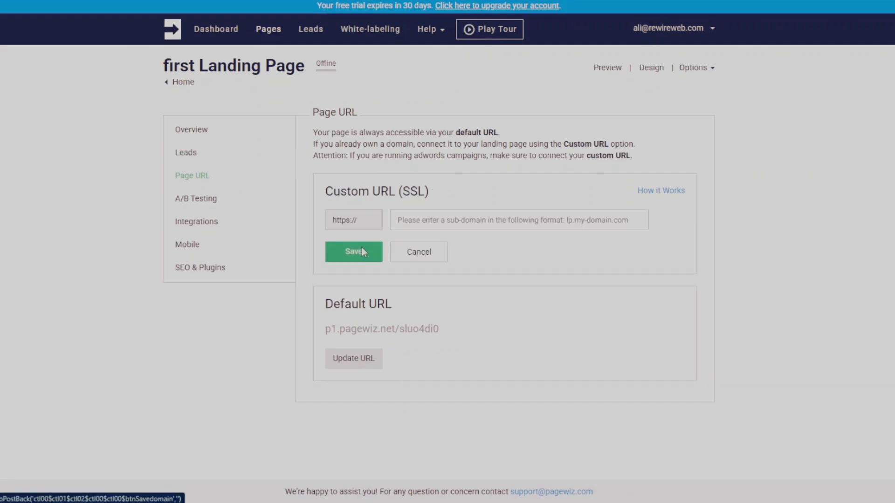
click(406, 223)
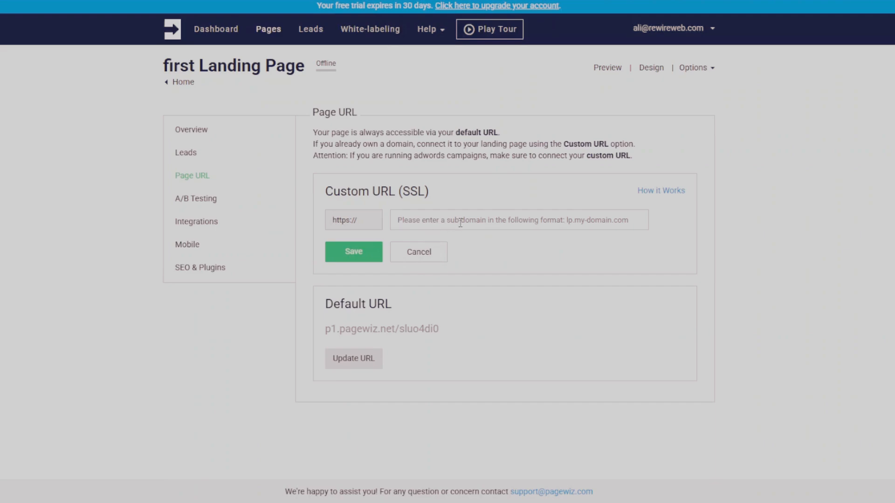
click(420, 254)
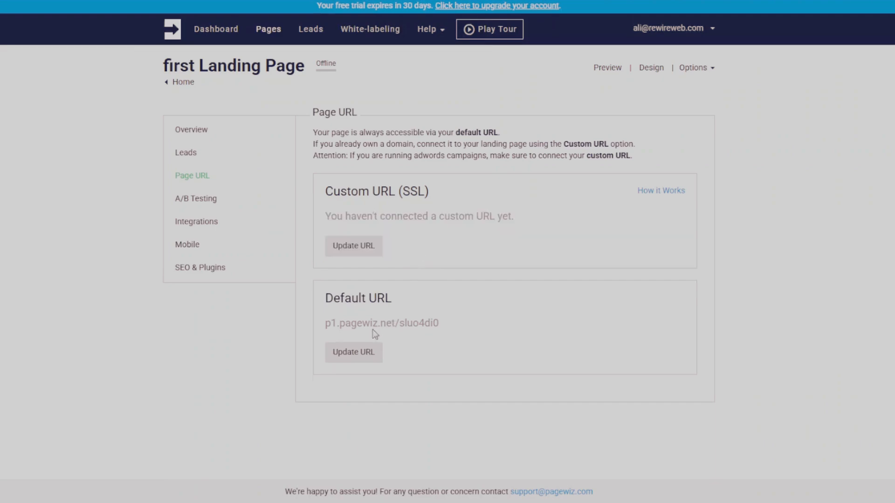
drag(439, 324, 325, 324)
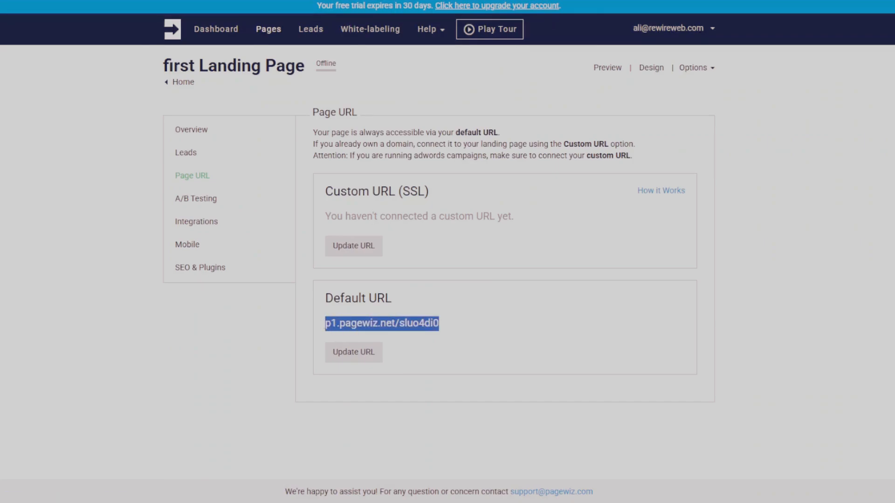